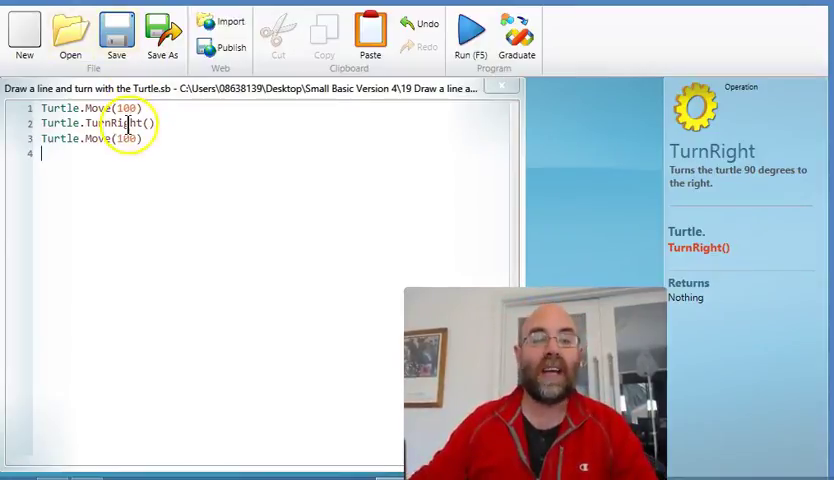
Delete the extra Turtle.Move(100) line 3, leaving one Move and TurnRight pair
click(160, 122)
click(41, 107)
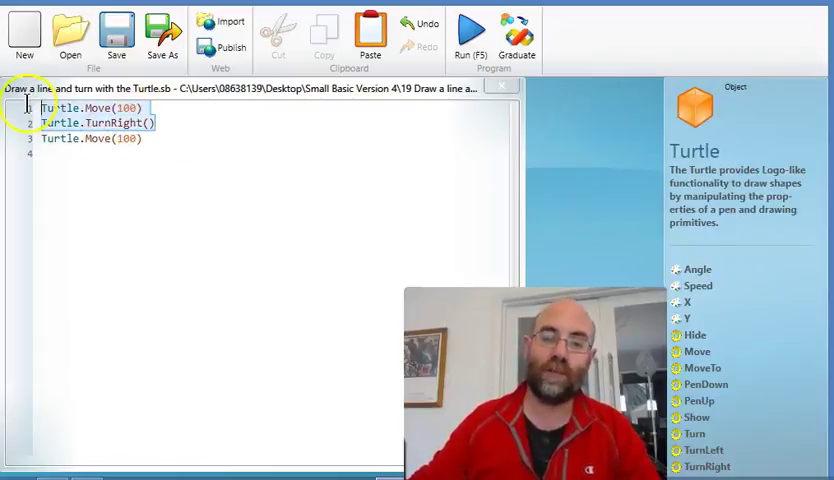
click(150, 139)
key(Delete)
Paste the Move and TurnRight pair three more times and run the program with F5
key(ctrl+a)
key(ctrl+c)
click(150, 152)
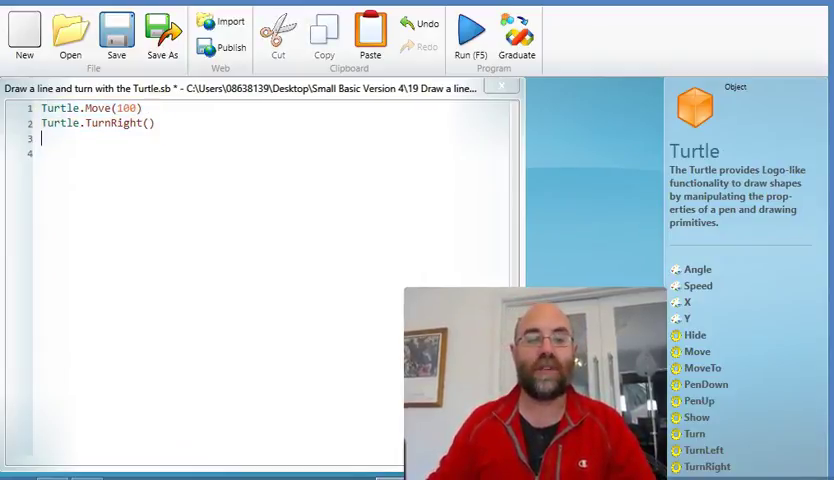
key(ctrl+v)
key(ctrl+v)
key(ctrl+v)
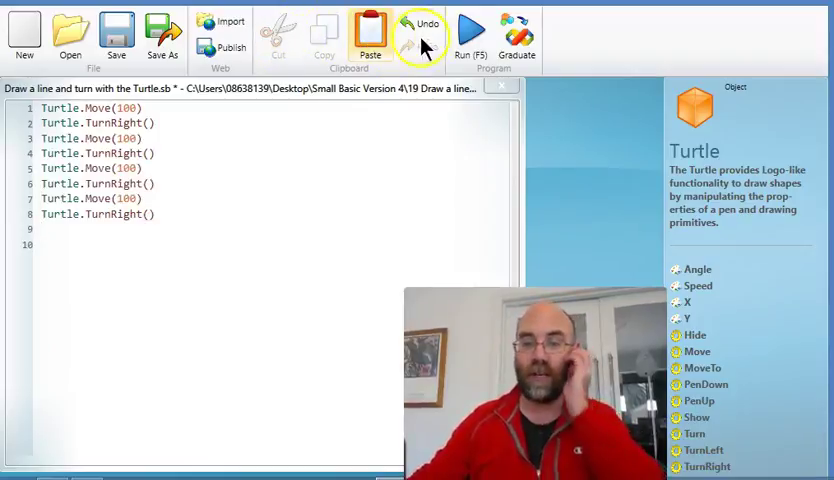
key(F5)
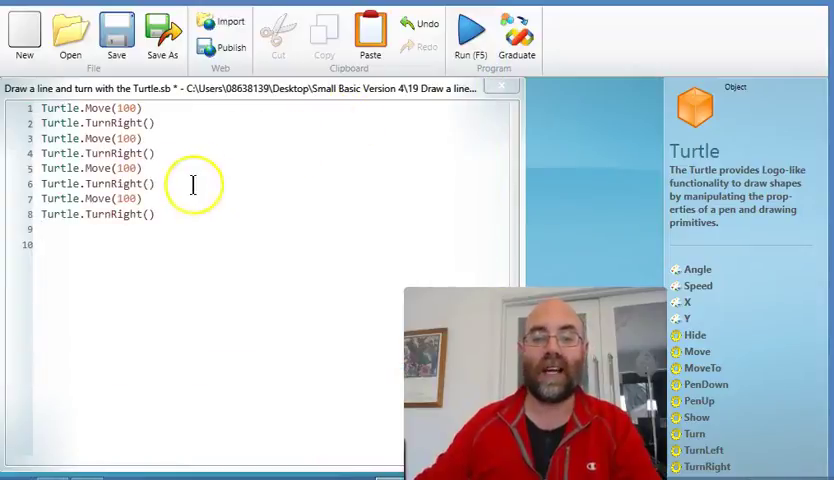
Close the drawing and delete the repeated Move and TurnRight lines after line 2
click(184, 210)
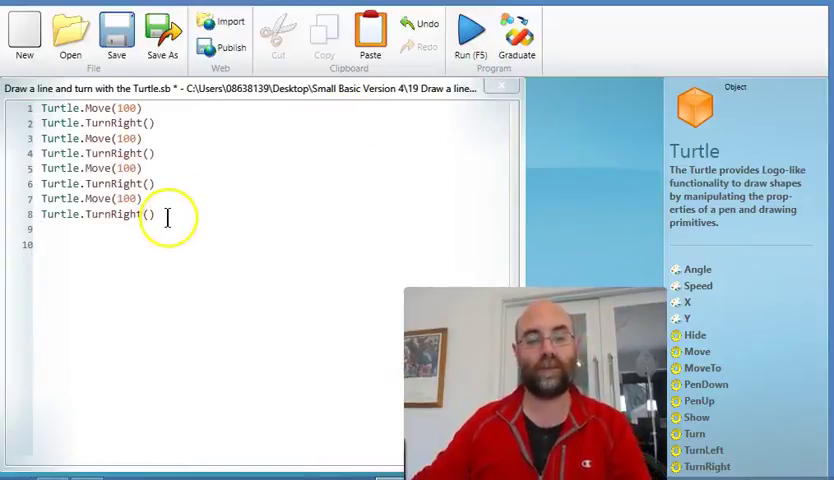
mouse_move(167, 218)
mouse_down()
mouse_move(12, 150)
mouse_move(14, 142)
mouse_up()
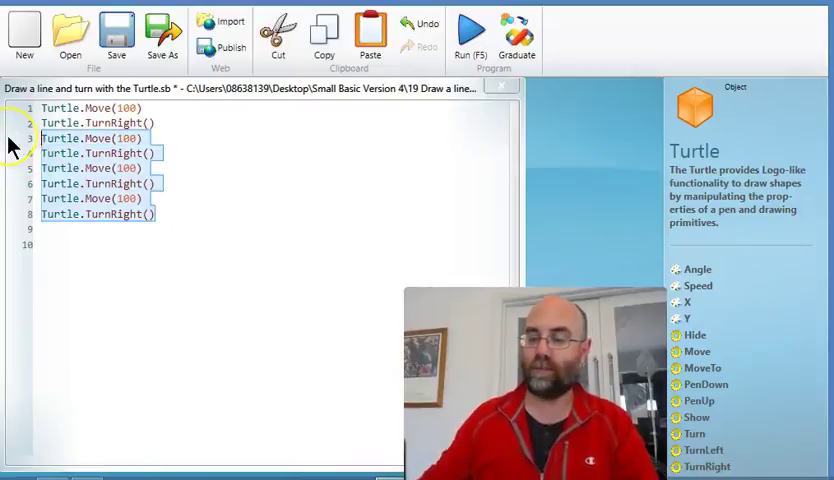
key(Delete)
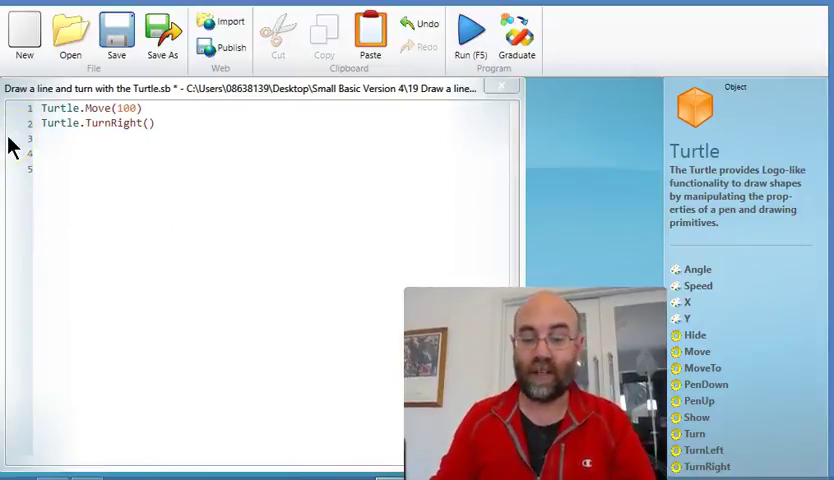
text(For )
text(i = 1 To )
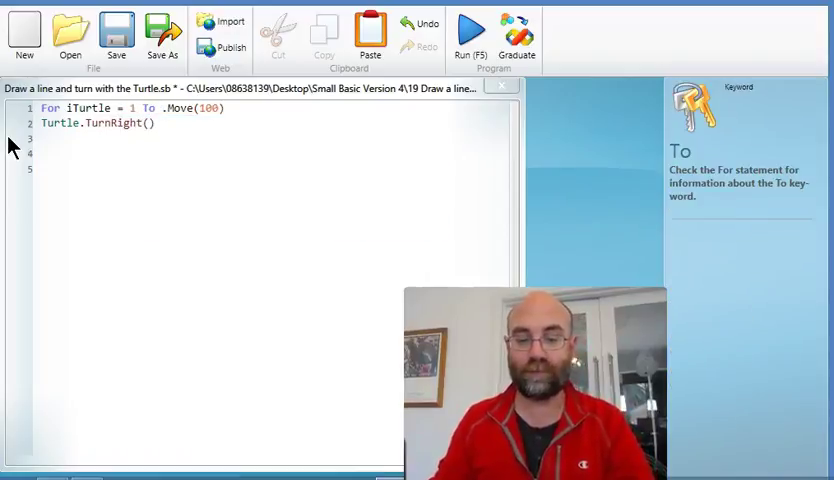
text(4)
Wrap Turtle.Move(100) and TurnRight in a For i = 1 To 4 loop ending with EndFor
key(Return)
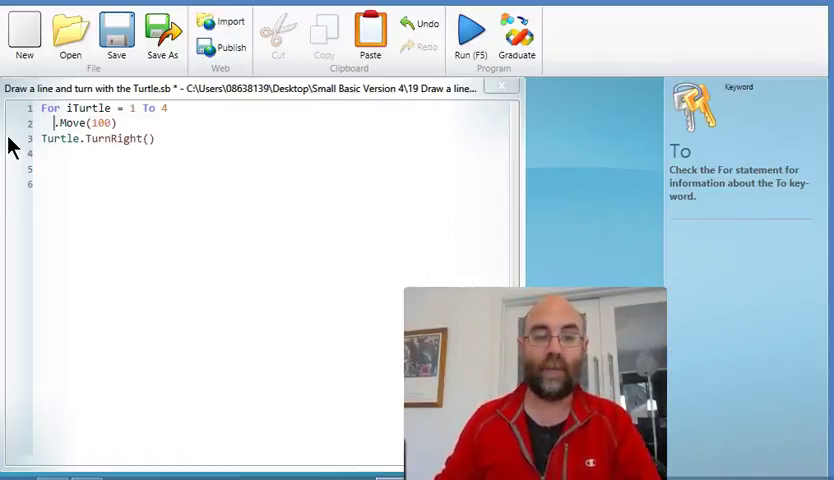
key(ctrl+shift+Right)
text(i)
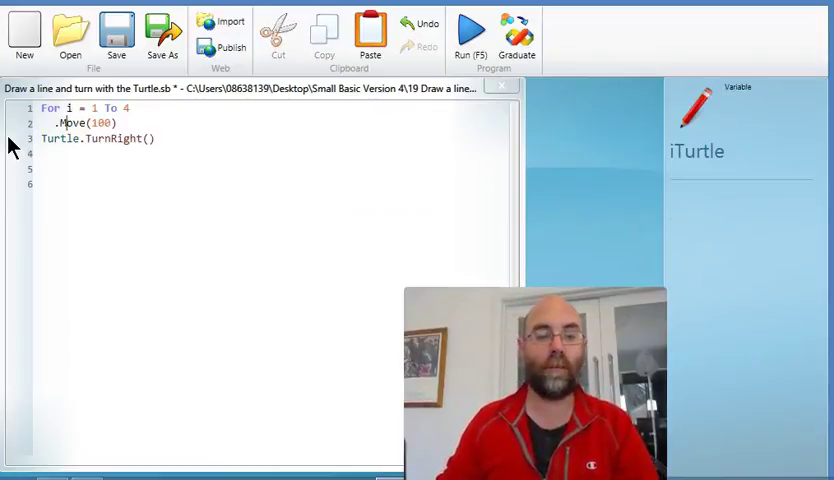
key(shift+Left)
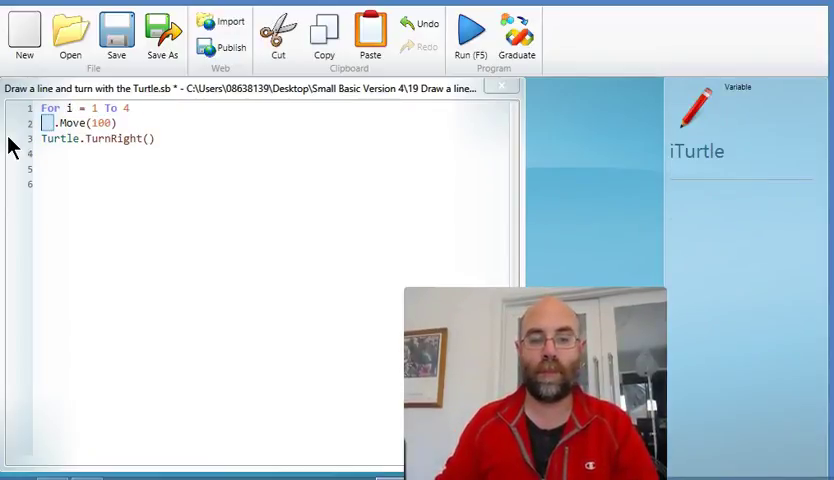
key(Right)
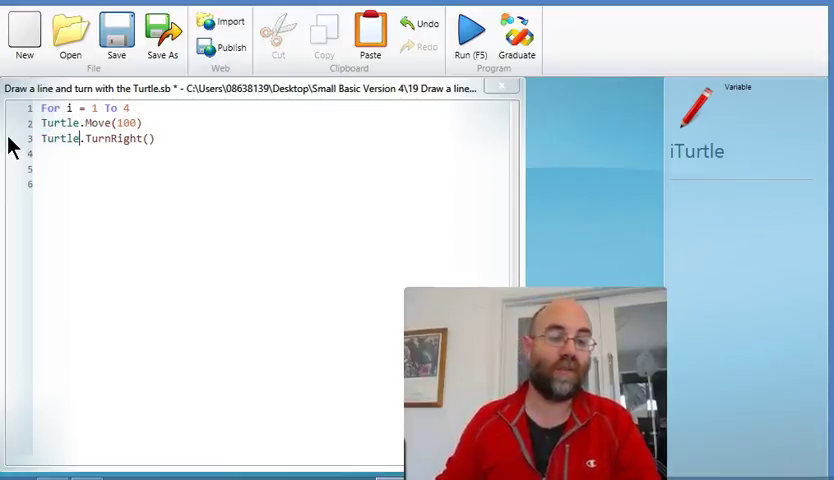
key(BackSpace)
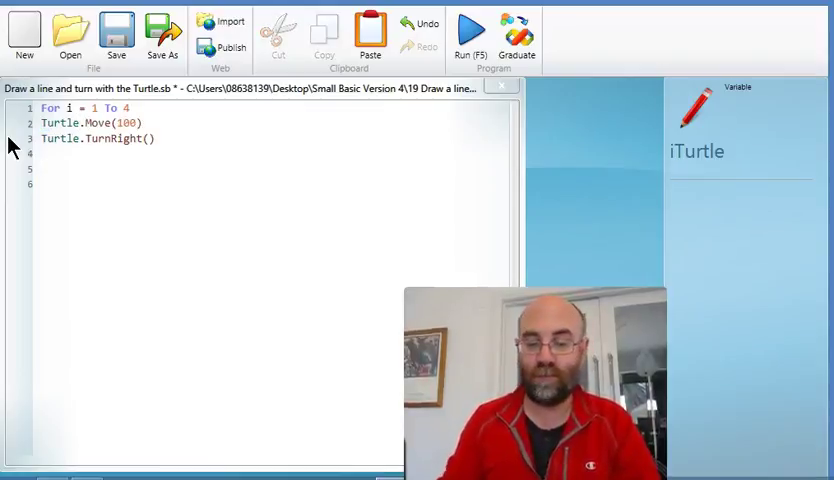
text(EndFor)
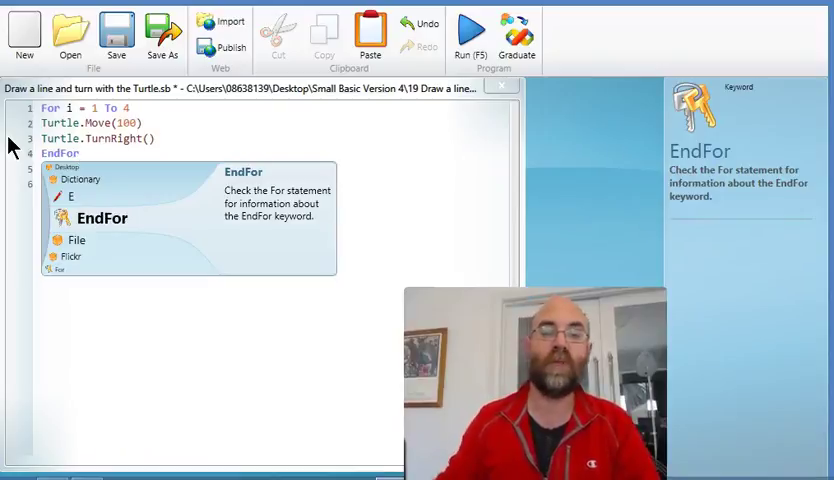
click(145, 138)
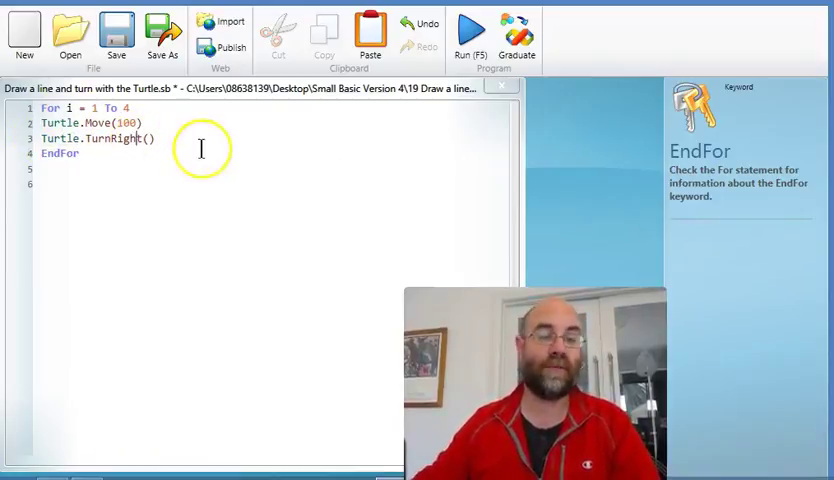
Run the For-loop program so the turtle starts drawing the square
click(465, 38)
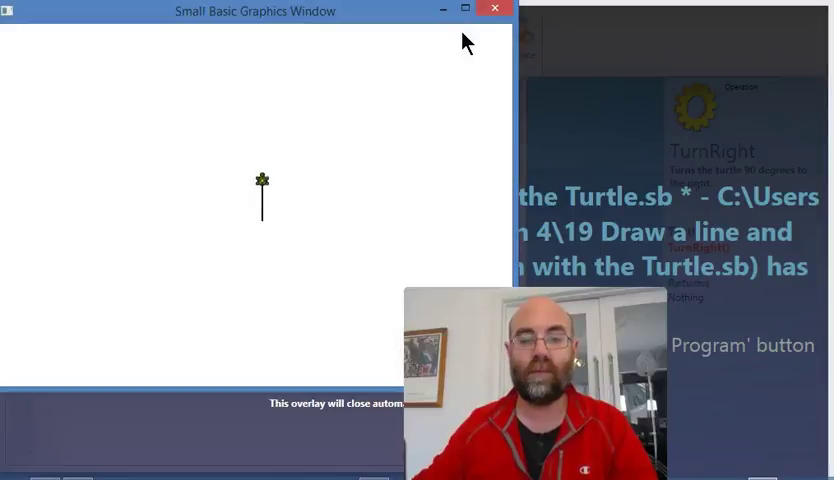